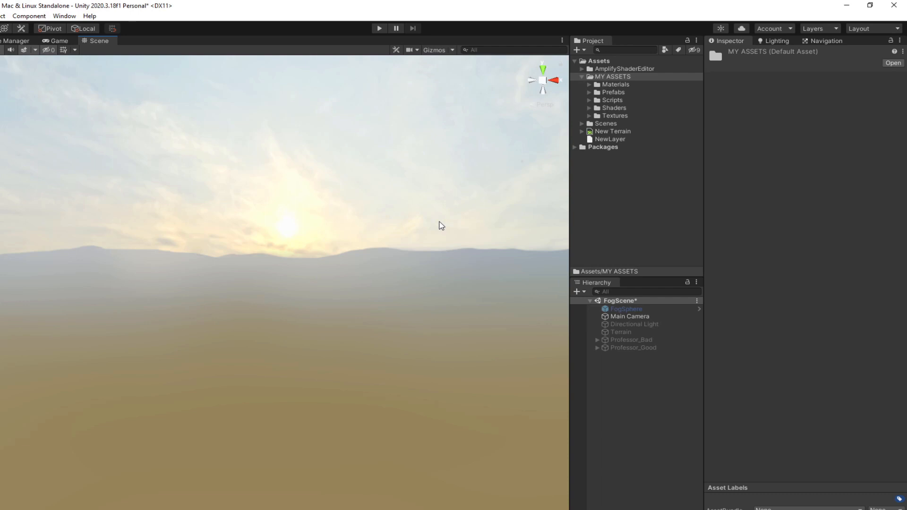
Activate the Professor_Bad object in the scene
{"action": "right_click_drag", "start_coordinate": [441, 226], "coordinate": [399, 212]}
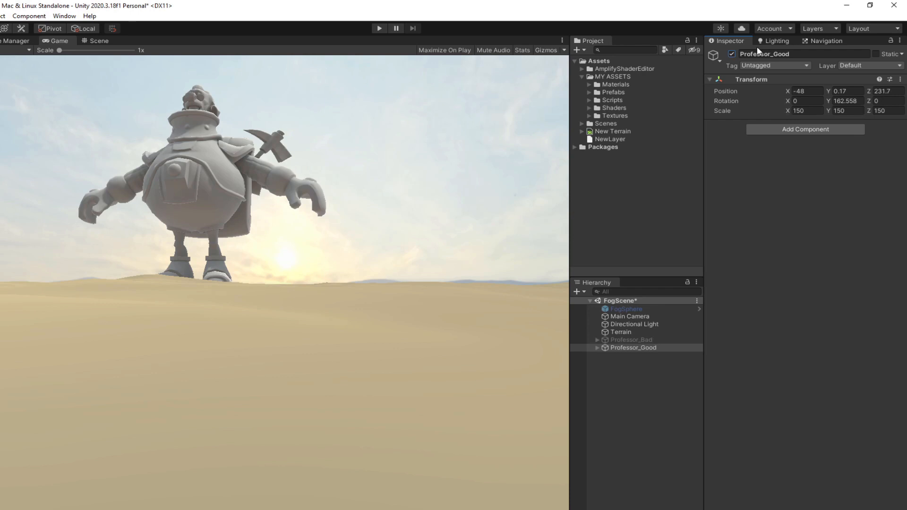
{"action": "left_click", "coordinate": [662, 342]}
{"action": "left_click", "coordinate": [732, 53]}
Rotate Main Camera about Y to -929 to face Professor_Bad and on to -733.6 to face Professor_Good
{"action": "left_click", "coordinate": [645, 317]}
{"action": "left_click_drag", "start_coordinate": [830, 100], "coordinate": [794, 100]}
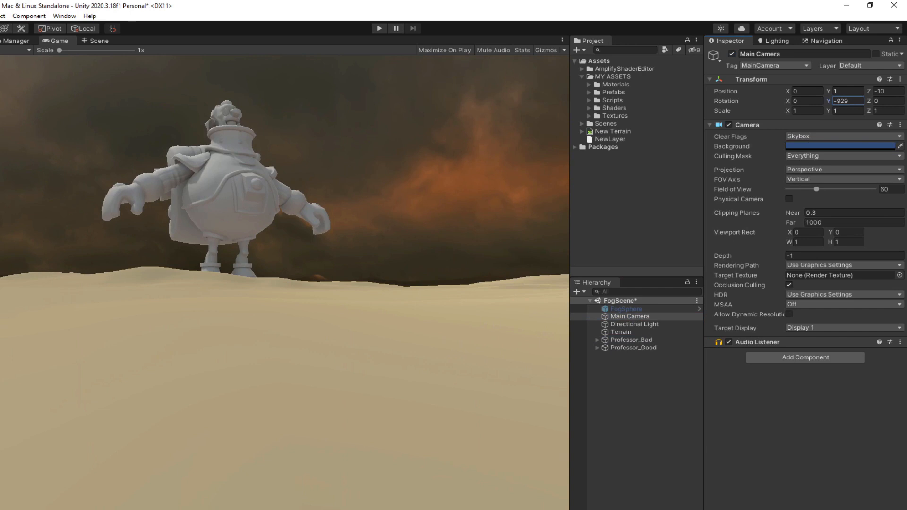
{"action": "left_click_drag", "start_coordinate": [793, 101], "coordinate": [291, 67]}
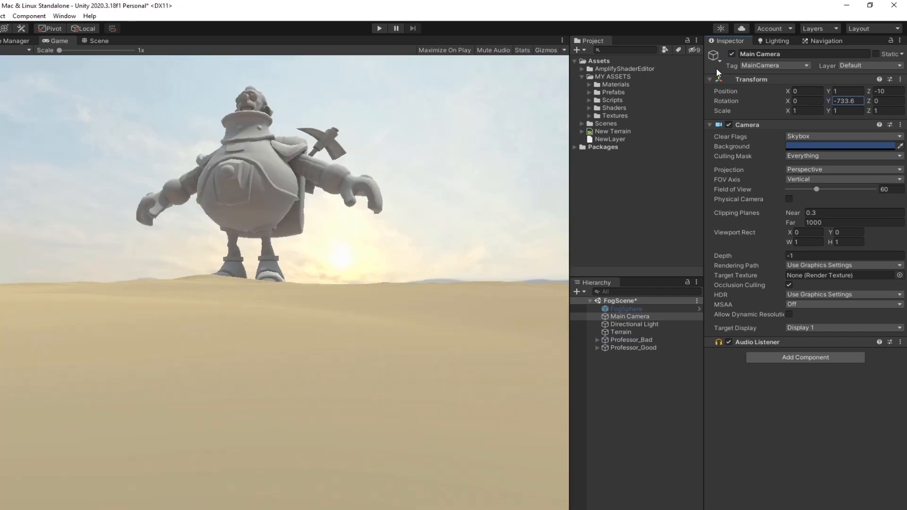
Enable linear scene fog with its colour sampled at the horizon, start 37.5 and end 230.4
{"action": "left_click", "coordinate": [775, 42]}
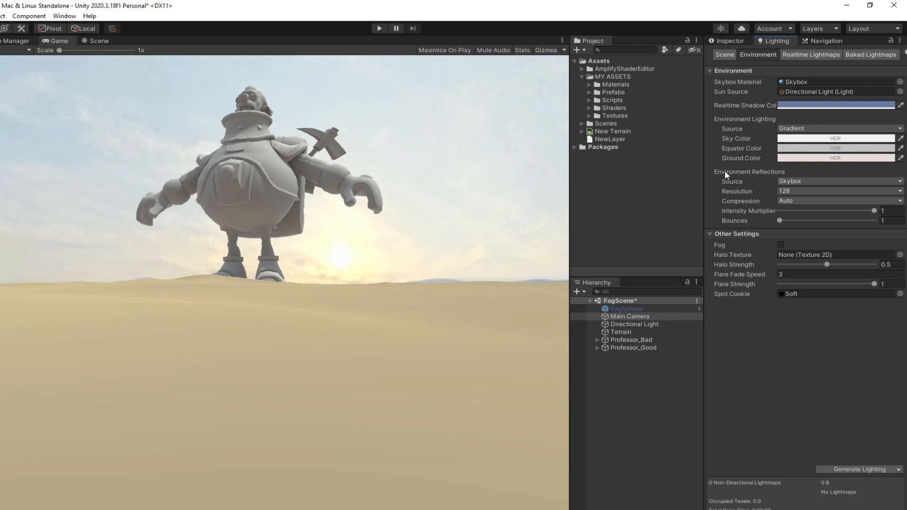
{"action": "left_click", "coordinate": [781, 245]}
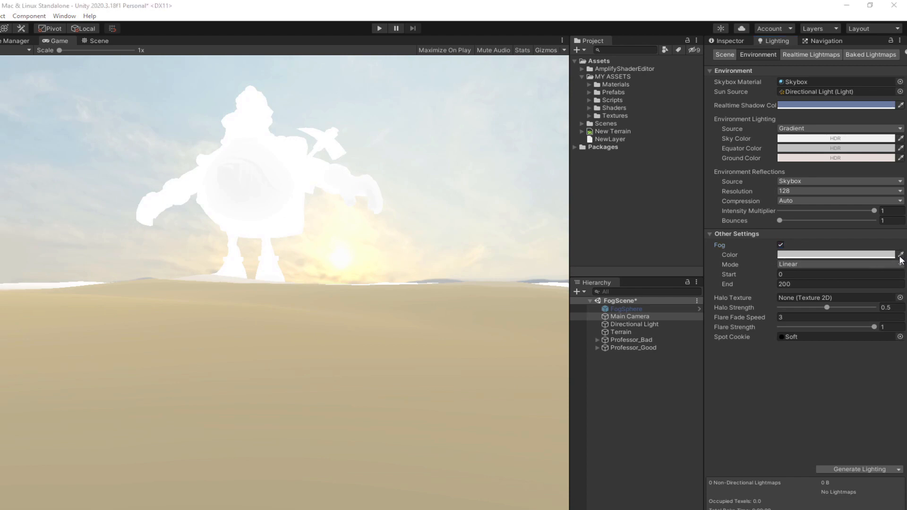
{"action": "left_click", "coordinate": [439, 283]}
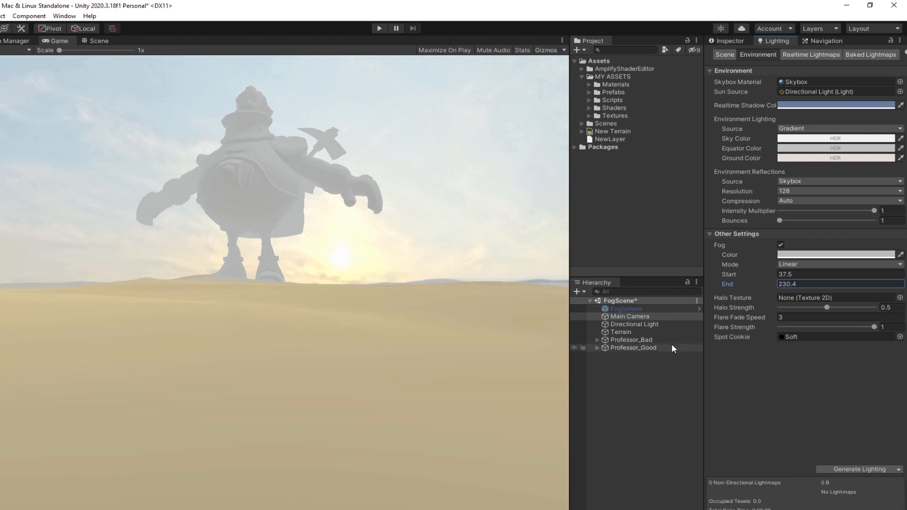
Set the fog colour to dark brown 292416 and compare both characters by rotating Main Camera about Y to -577.8 and -372.1
{"action": "left_click", "coordinate": [729, 41]}
{"action": "left_click_drag", "start_coordinate": [828, 102], "coordinate": [1, 169]}
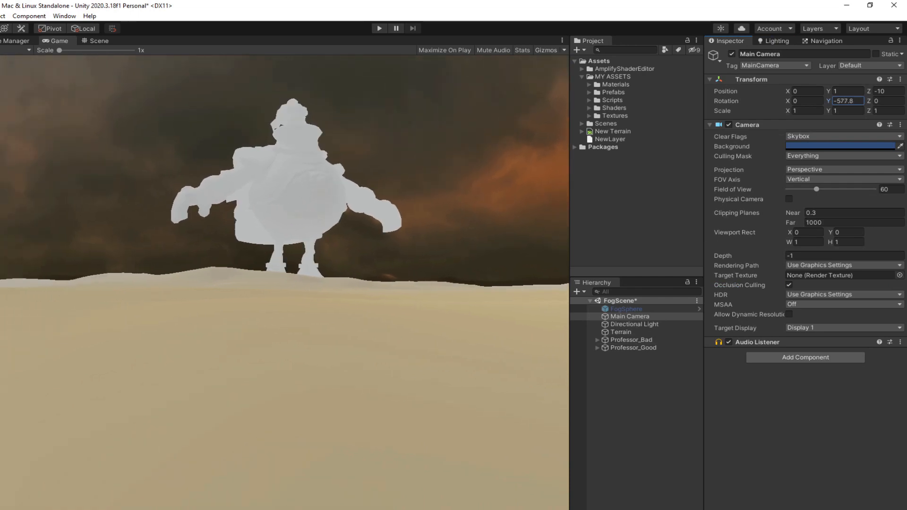
{"action": "left_click", "coordinate": [823, 254]}
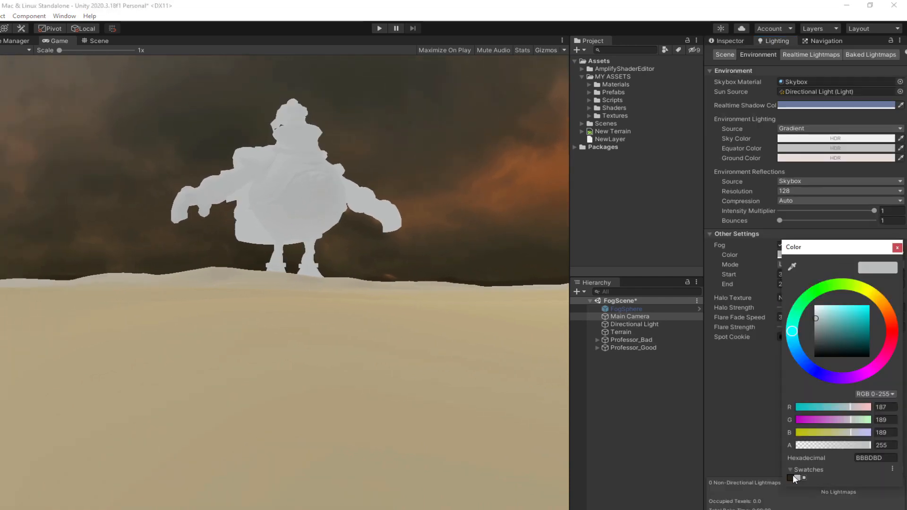
{"action": "left_click", "coordinate": [792, 476]}
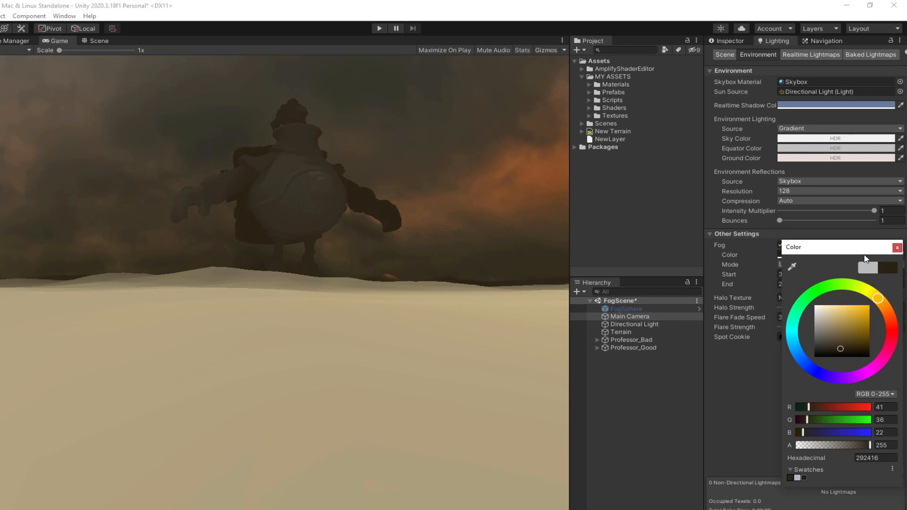
{"action": "left_click", "coordinate": [899, 249]}
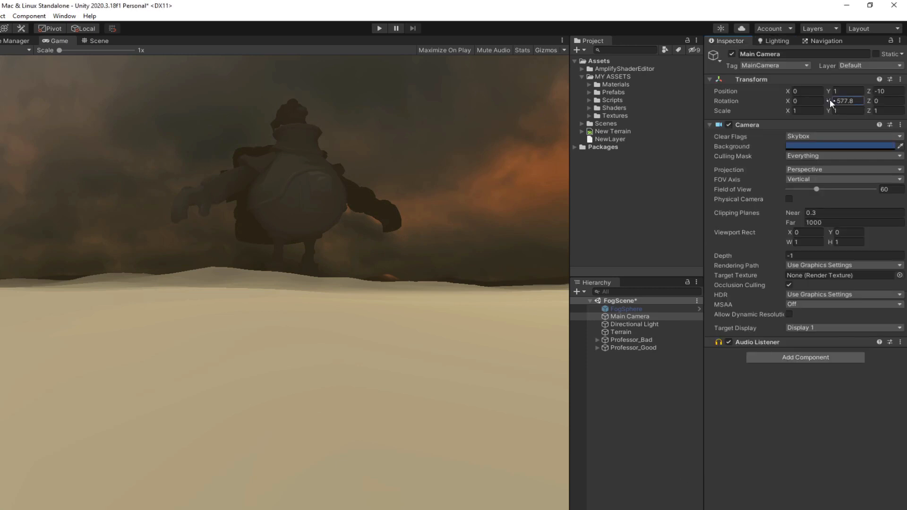
{"action": "left_click_drag", "start_coordinate": [829, 100], "coordinate": [905, 101]}
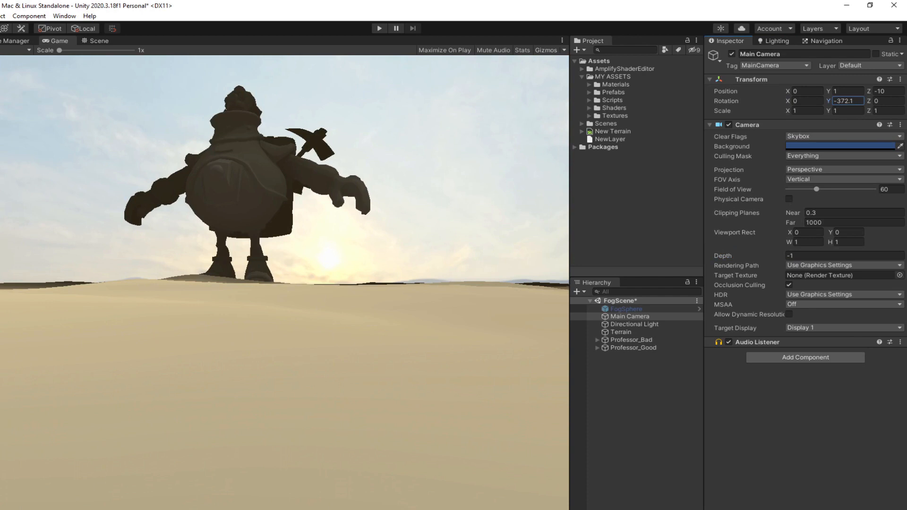
Replace the built-in fog with the FogSphere object and rotate Main Camera about Y to -378.3
{"action": "left_click", "coordinate": [775, 41]}
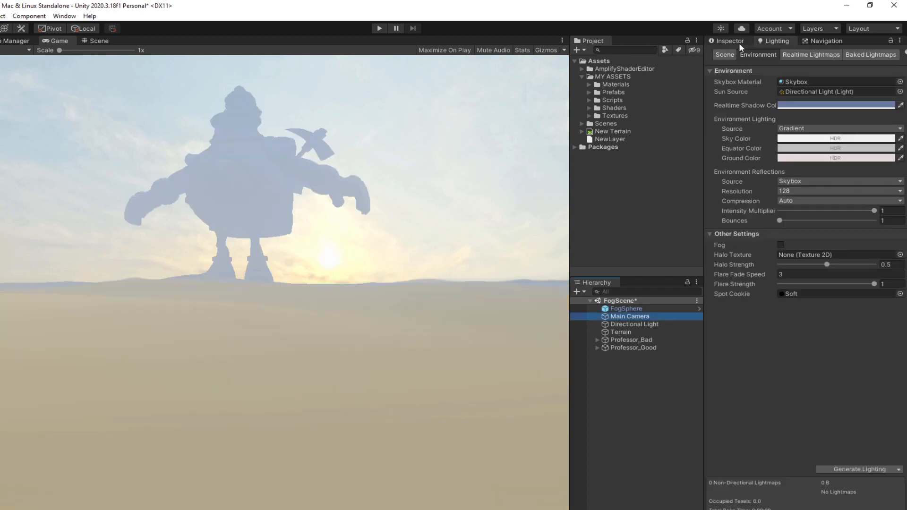
{"action": "left_click", "coordinate": [738, 43]}
{"action": "left_click_drag", "start_coordinate": [832, 101], "coordinate": [892, 103]}
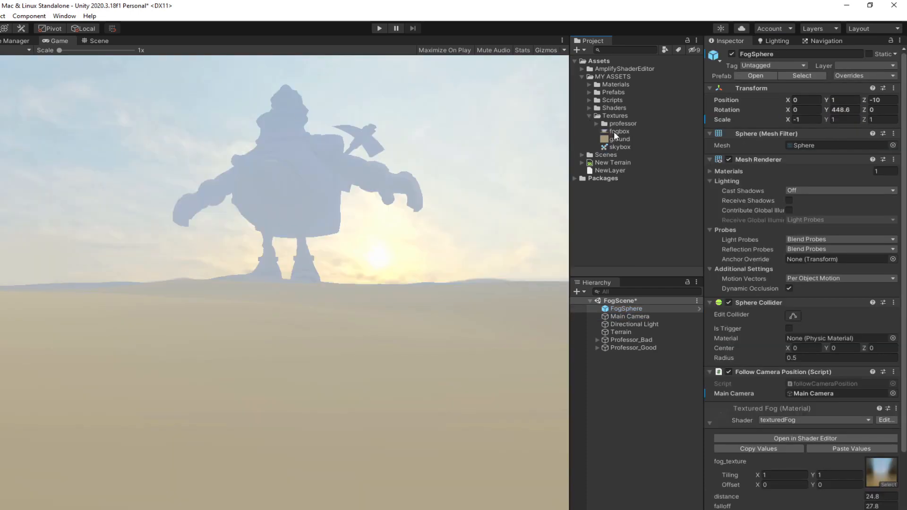
Preview the fogbox texture and examine the components of the FogSphere object
{"action": "left_click", "coordinate": [616, 131]}
{"action": "left_click_drag", "start_coordinate": [700, 267], "coordinate": [476, 267]}
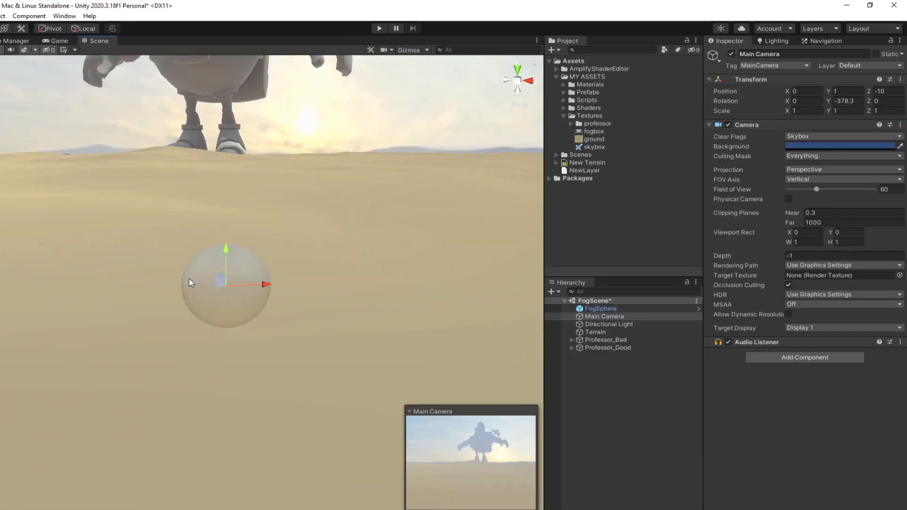
{"action": "left_click", "coordinate": [613, 309]}
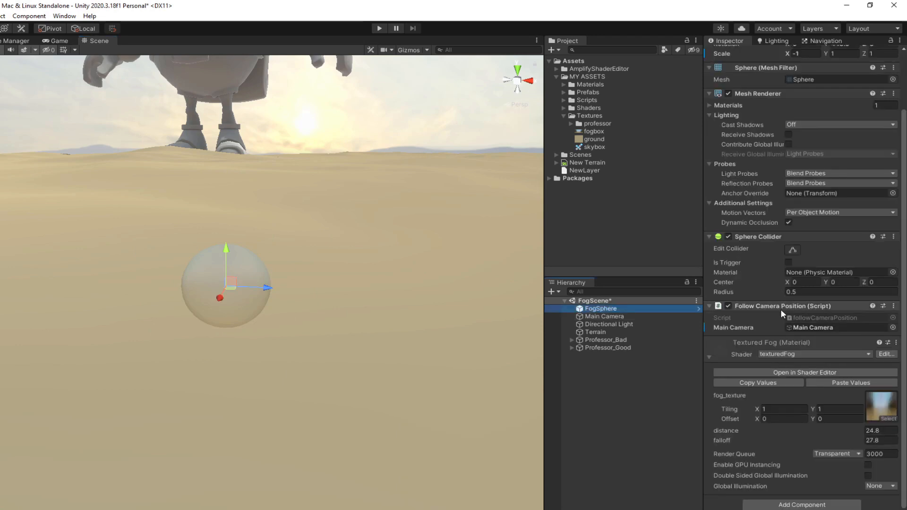
Test in play mode whether FogSphere follows Main Camera by moving the camera across the scene
{"action": "key", "text": "ctrl+p"}
{"action": "left_click", "coordinate": [605, 316]}
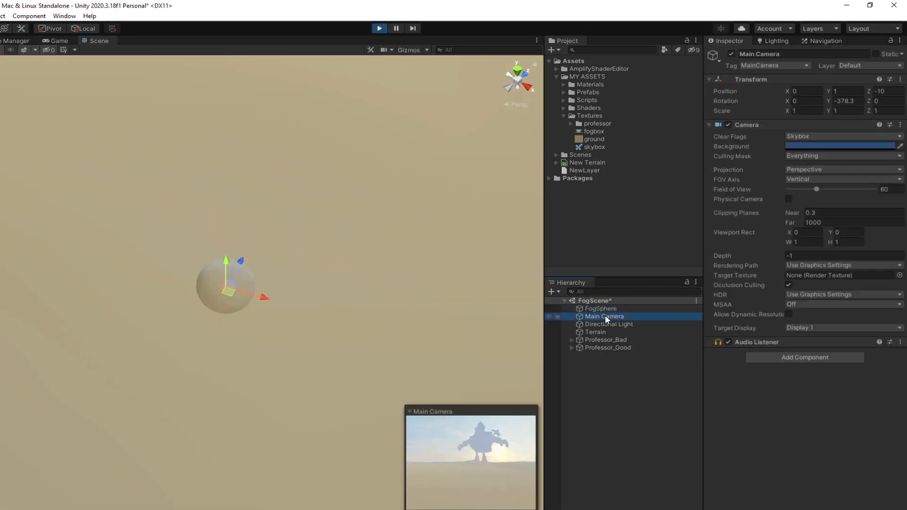
{"action": "left_click_drag", "start_coordinate": [232, 296], "coordinate": [487, 231]}
{"action": "key", "text": "ctrl+p"}
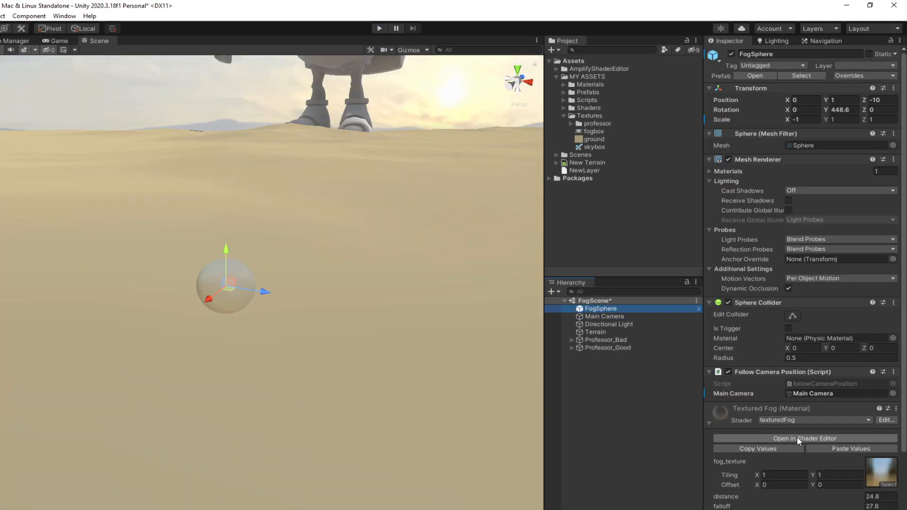
Open FogSphere's texturedFog shader in the shader editor with the whole node graph and the scene's sphere both in view
{"action": "left_click", "coordinate": [797, 438]}
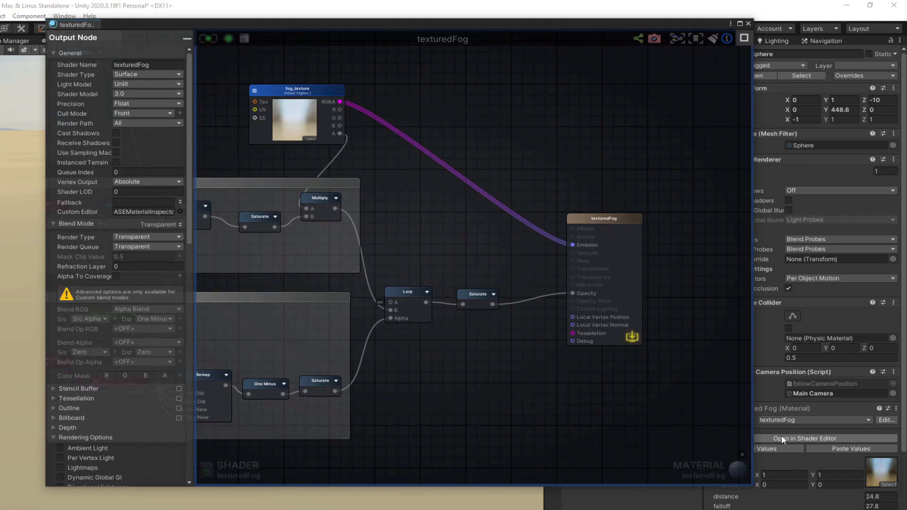
{"action": "middle_click_drag", "start_coordinate": [403, 214], "coordinate": [517, 246]}
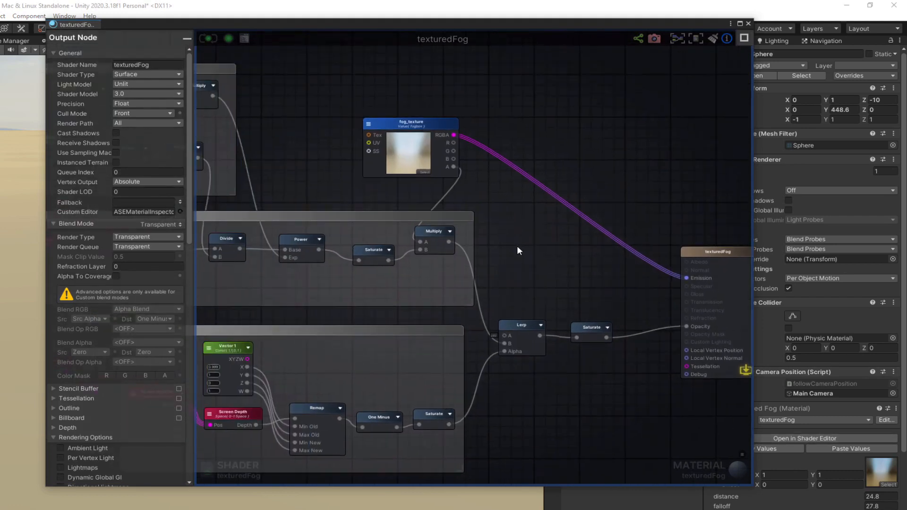
{"action": "scroll", "coordinate": [605, 286], "scroll_direction": "down", "scroll_amount": 3}
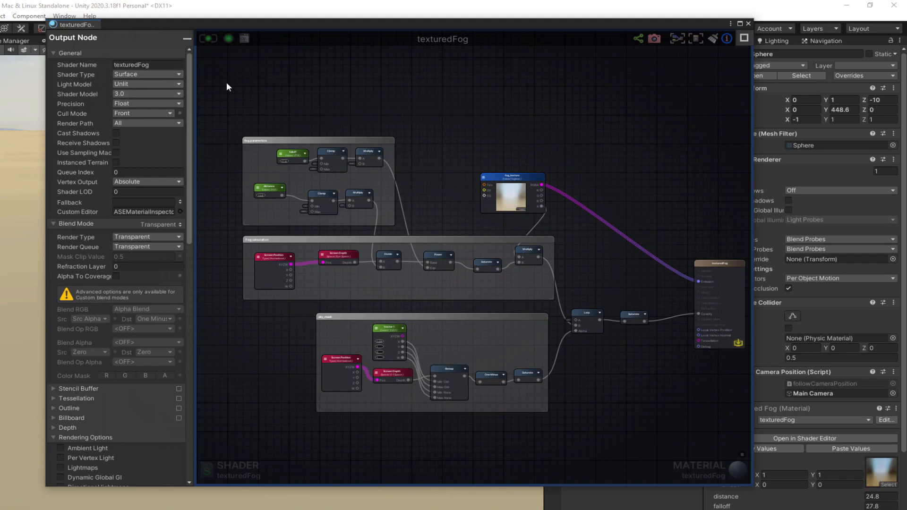
{"action": "left_click_drag", "start_coordinate": [209, 25], "coordinate": [463, 53]}
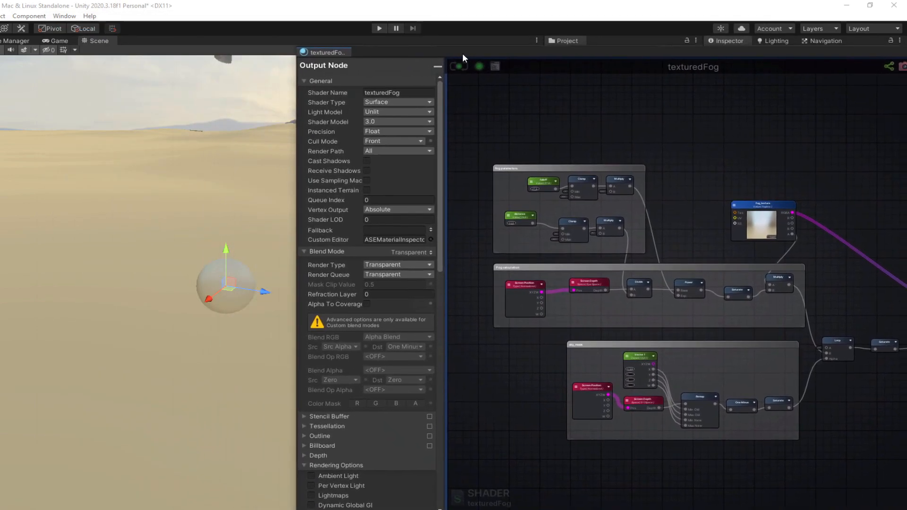
Try the Back cull mode on the texturedFog shader and return it to Front
{"action": "left_click", "coordinate": [381, 140]}
{"action": "left_click", "coordinate": [380, 152]}
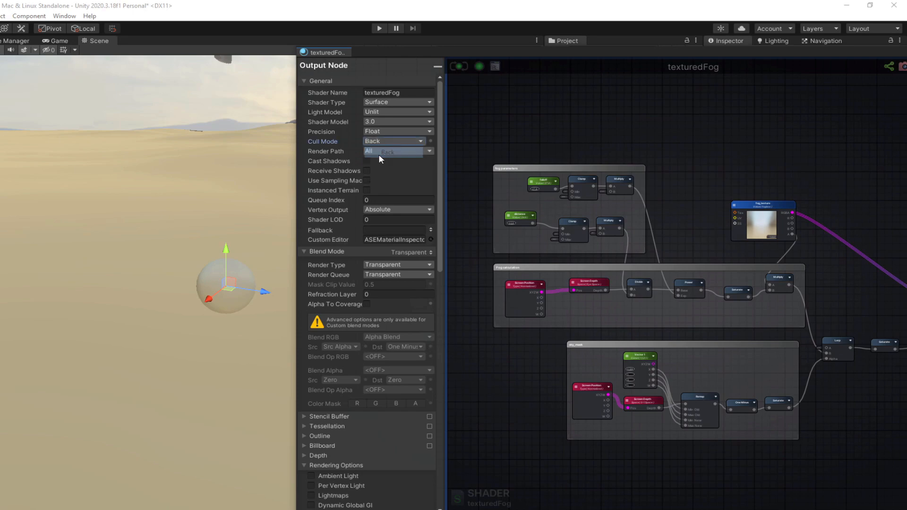
{"action": "left_click", "coordinate": [387, 140]}
{"action": "left_click", "coordinate": [390, 163]}
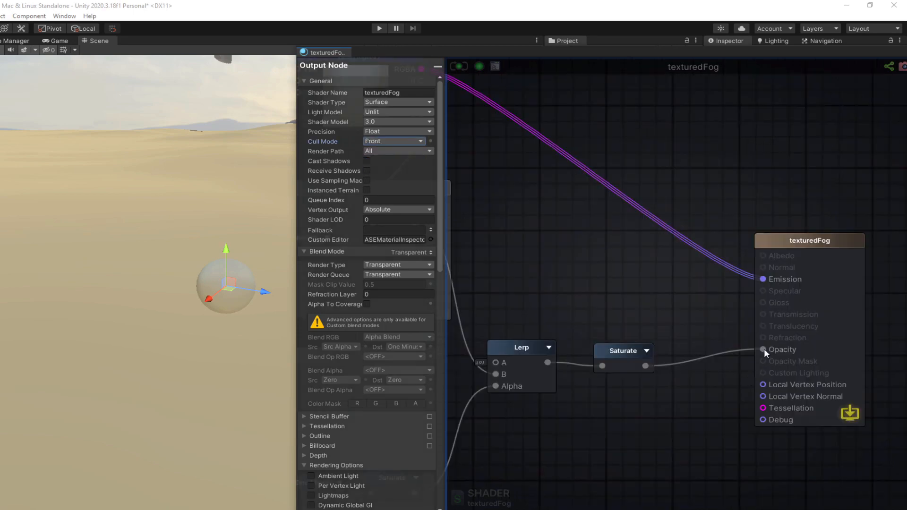
Disconnect the Saturate node from the Opacity input of texturedFog and apply the shader change to the sphere
{"action": "left_click_drag", "start_coordinate": [762, 349], "coordinate": [701, 341]}
{"action": "left_click", "coordinate": [461, 66]}
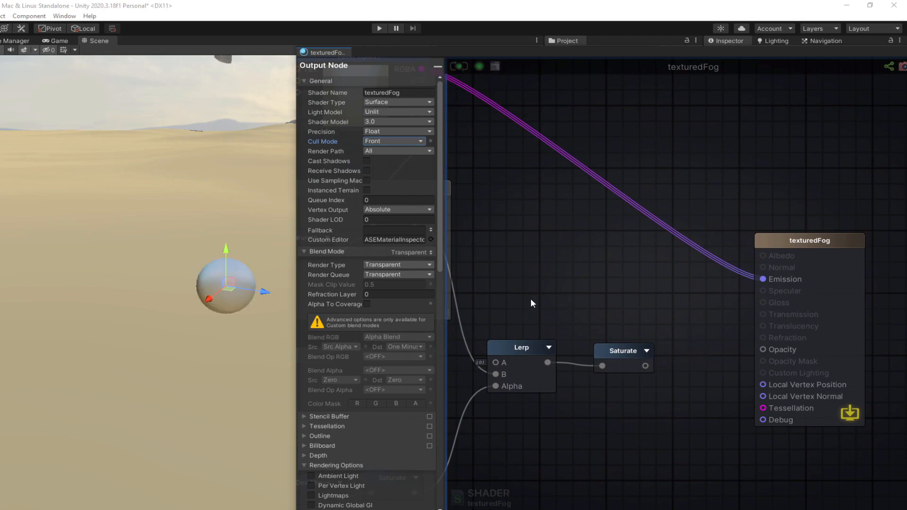
{"action": "middle_click_drag", "start_coordinate": [614, 288], "coordinate": [713, 364]}
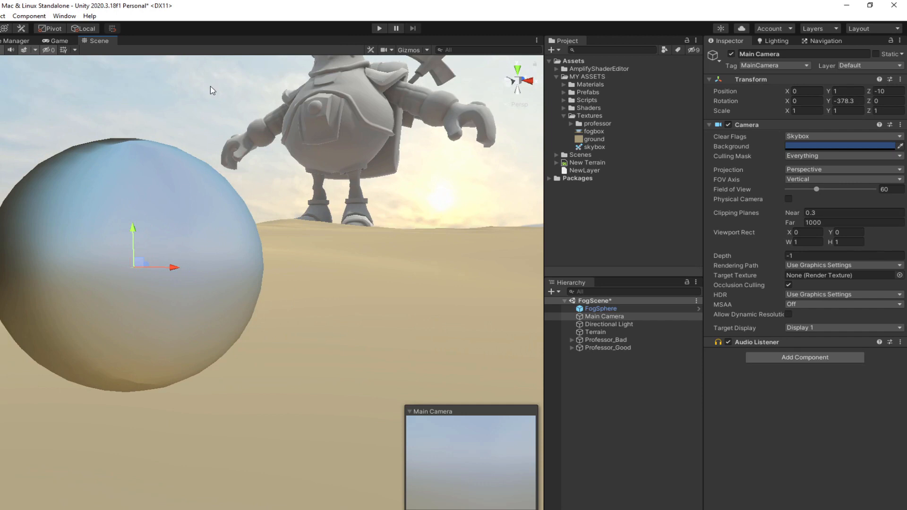
Check the opaque fog through the game camera by rotating Main Camera about Y to -553.44 and -364.79
{"action": "left_click", "coordinate": [55, 41]}
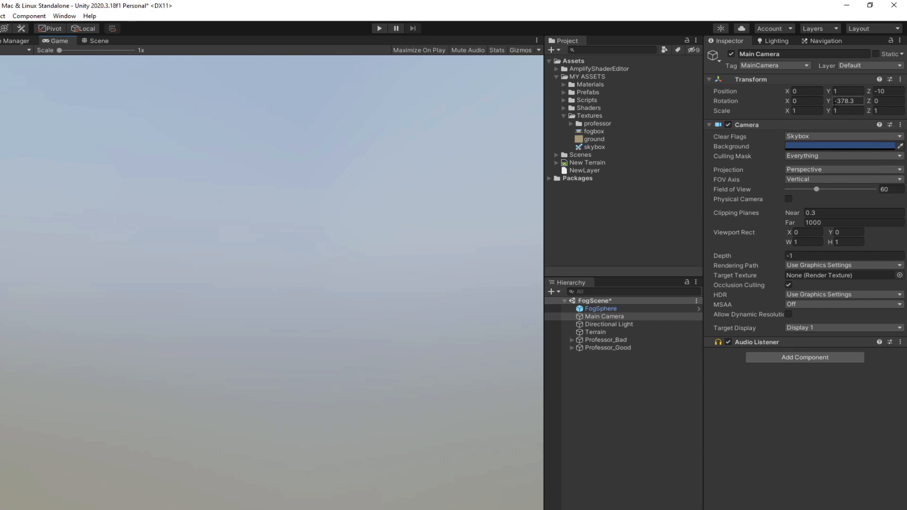
{"action": "left_click_drag", "start_coordinate": [828, 101], "coordinate": [778, 330]}
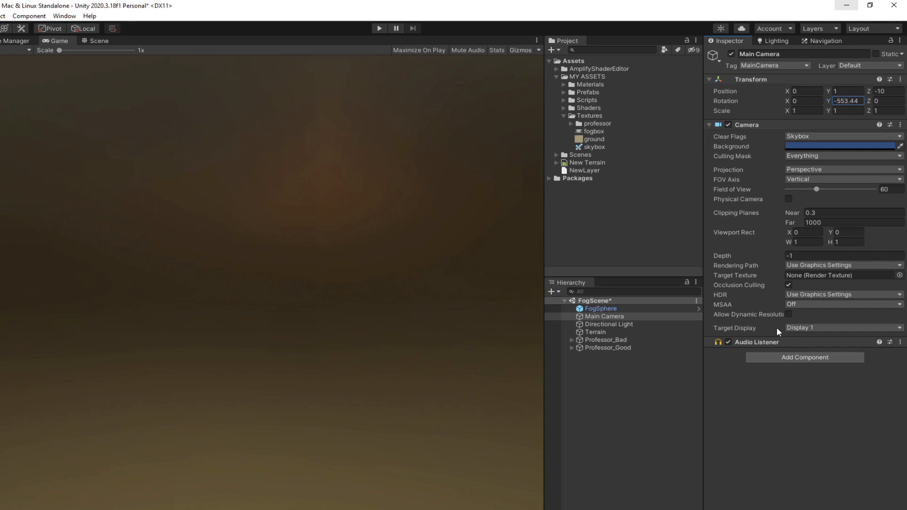
{"action": "left_click_drag", "start_coordinate": [778, 327], "coordinate": [89, 466]}
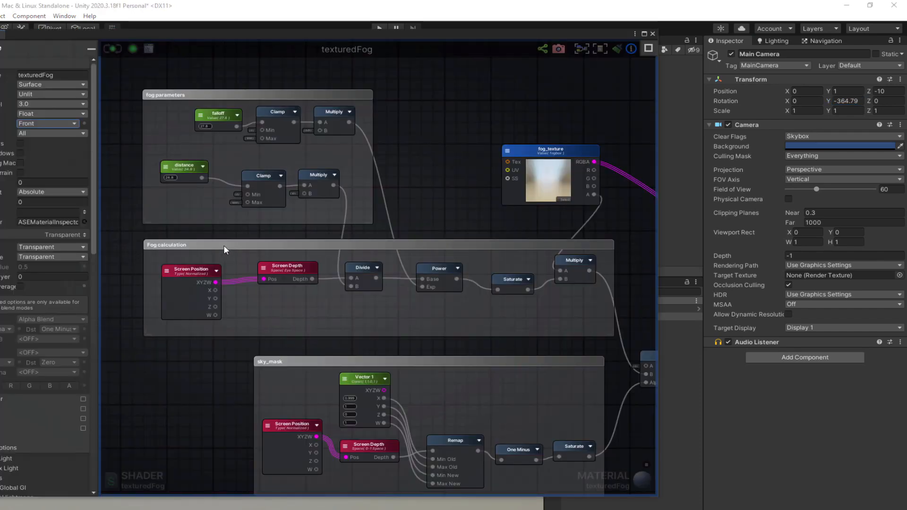
Examine the Screen Position, Screen Depth, Divide and Power nodes of the fog calculation and the falloff and distance parameters feeding them
{"action": "scroll", "coordinate": [205, 345], "scroll_direction": "up", "scroll_amount": 5}
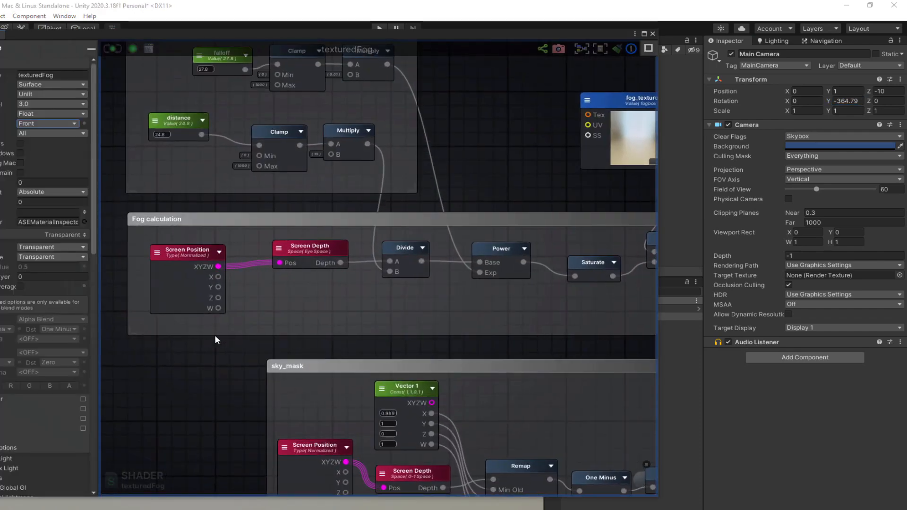
{"action": "left_click", "coordinate": [336, 255]}
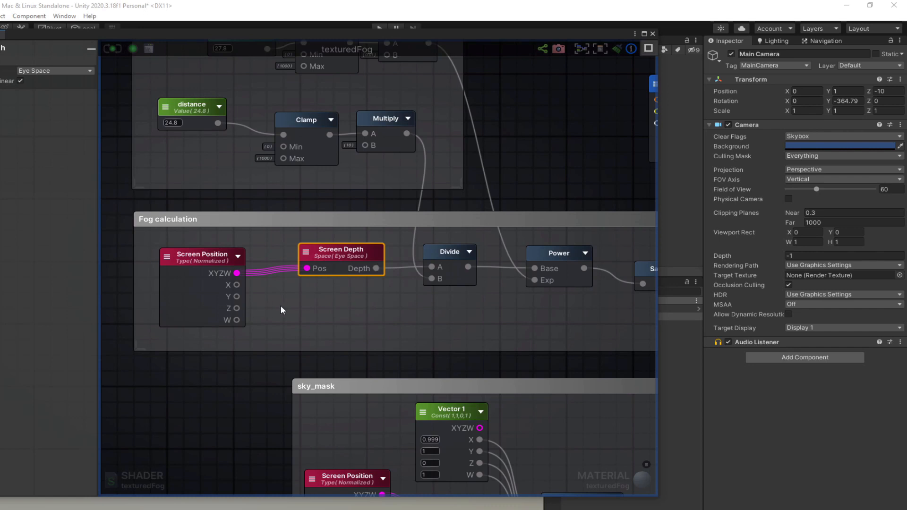
{"action": "mouse_move", "coordinate": [200, 258]}
{"action": "left_mouse_down"}
{"action": "mouse_move", "coordinate": [183, 259]}
{"action": "mouse_move", "coordinate": [195, 253]}
{"action": "left_mouse_up"}
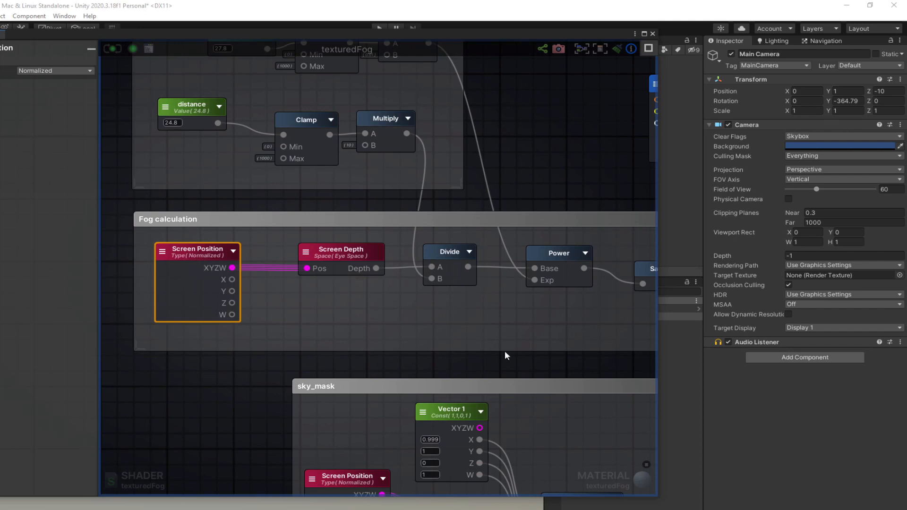
{"action": "middle_click_drag", "start_coordinate": [493, 334], "coordinate": [415, 346]}
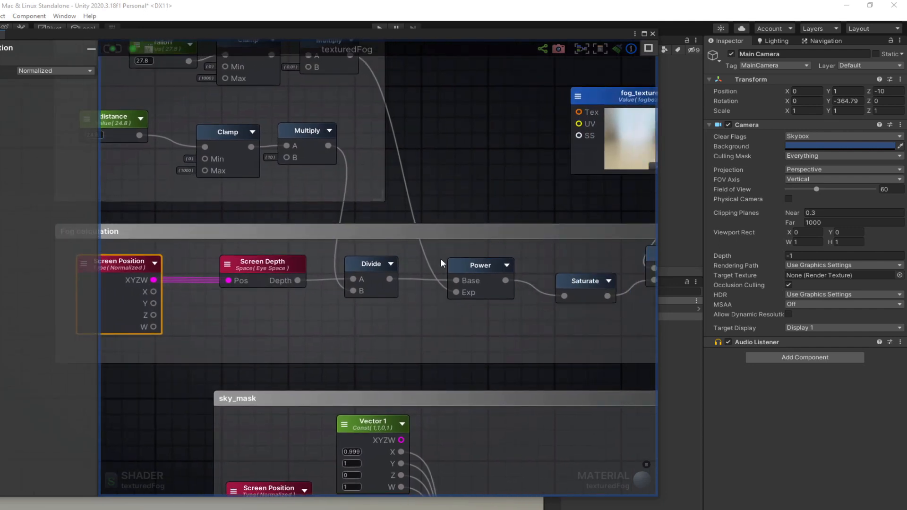
{"action": "middle_click_drag", "start_coordinate": [291, 232], "coordinate": [346, 303]}
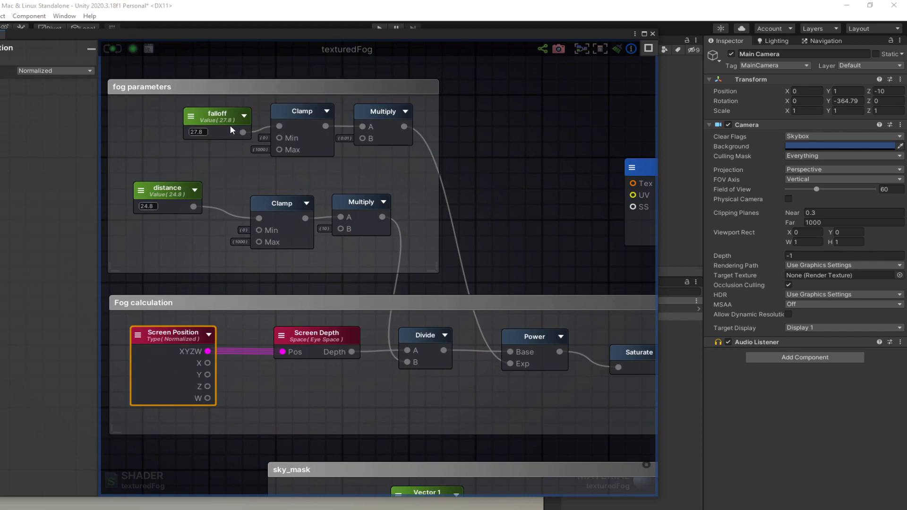
Connect the output of the fog calculation's final Multiply node to the Emission input of texturedFog
{"action": "scroll", "coordinate": [229, 125], "scroll_direction": "down", "scroll_amount": 3}
{"action": "middle_click_drag", "start_coordinate": [508, 306], "coordinate": [379, 323]}
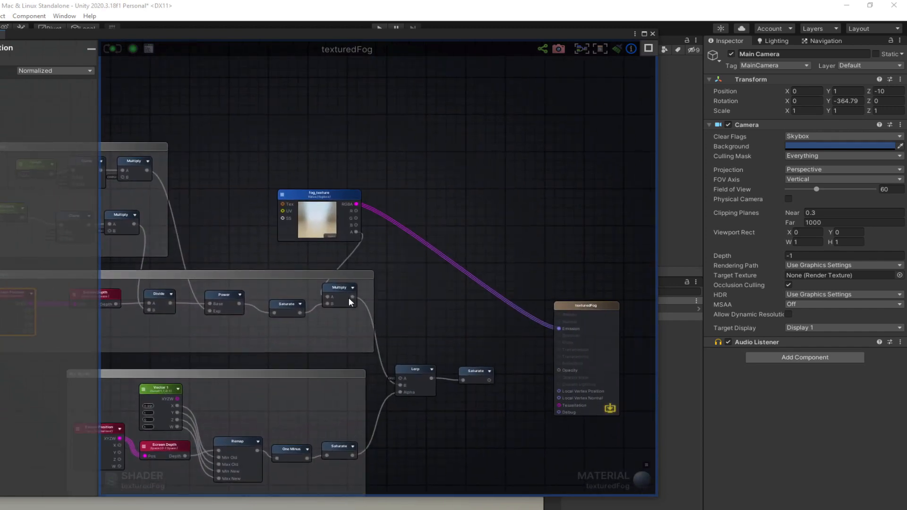
{"action": "left_click_drag", "start_coordinate": [352, 296], "coordinate": [562, 329]}
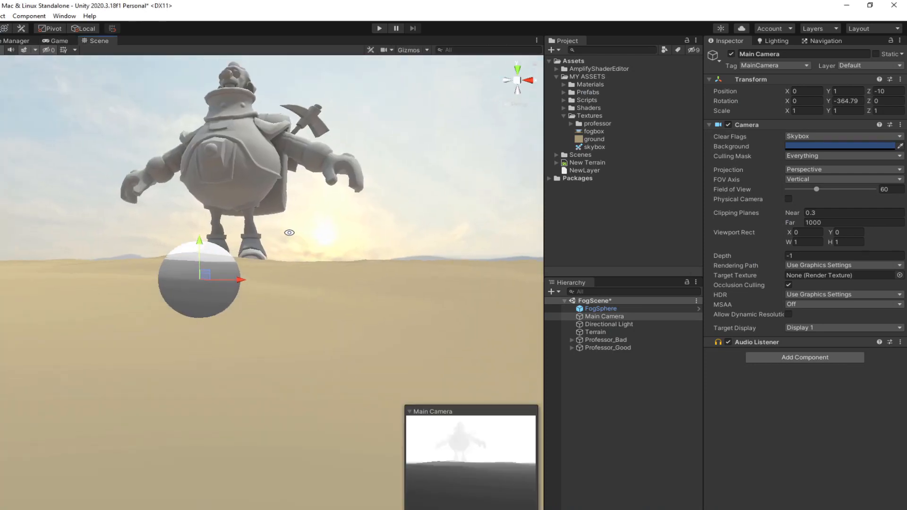
Examine the fog sphere and the giant character from several angles in the Scene view
{"action": "left_click_drag", "start_coordinate": [288, 233], "coordinate": [295, 240], "text": "alt"}
{"action": "left_click_drag", "start_coordinate": [325, 159], "coordinate": [263, 196], "text": "alt"}
{"action": "scroll", "coordinate": [186, 308], "scroll_direction": "up", "scroll_amount": 6}
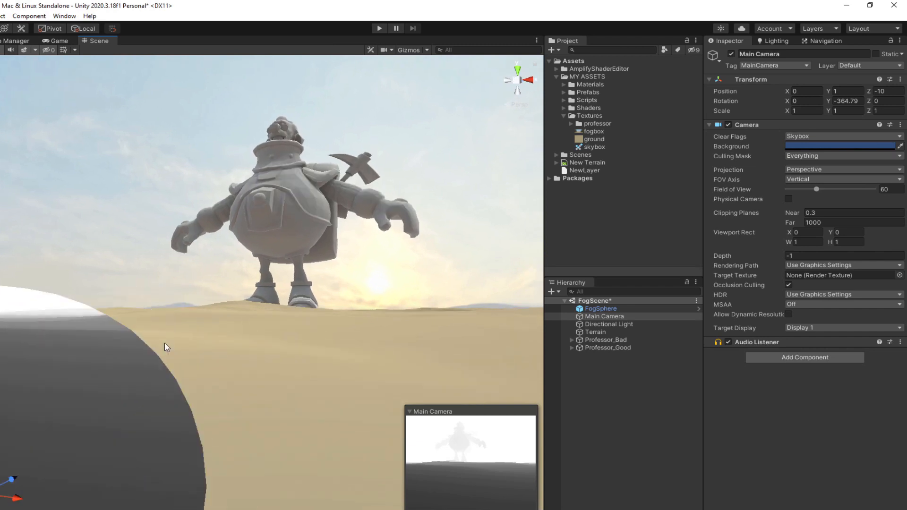
{"action": "left_click_drag", "start_coordinate": [143, 356], "coordinate": [224, 308], "text": "alt"}
{"action": "mouse_move", "coordinate": [231, 302]}
{"action": "left_mouse_down", "text": "alt"}
{"action": "mouse_move", "coordinate": [185, 318]}
{"action": "mouse_move", "coordinate": [241, 298]}
{"action": "left_mouse_up", "text": "alt"}
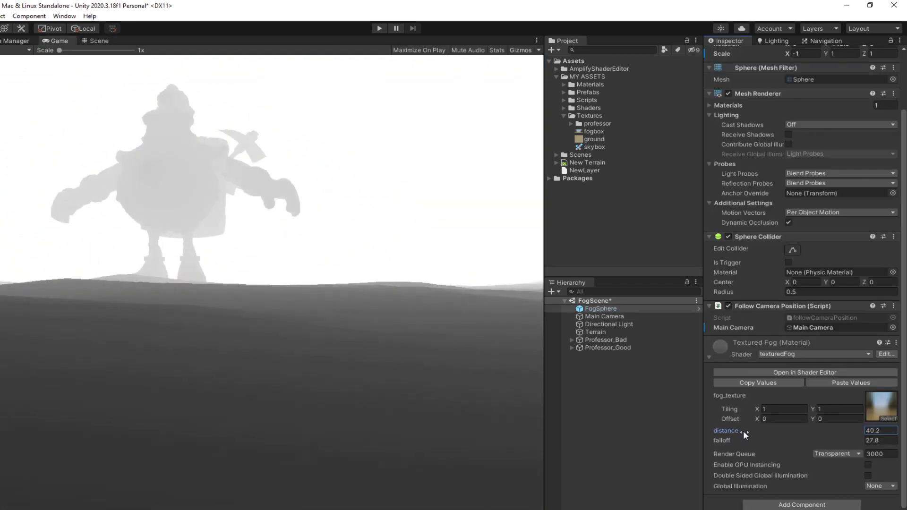
Set the Textured Fog material's distance to 24.8 and try out different falloff values
{"action": "left_click_drag", "start_coordinate": [743, 431], "coordinate": [512, 454]}
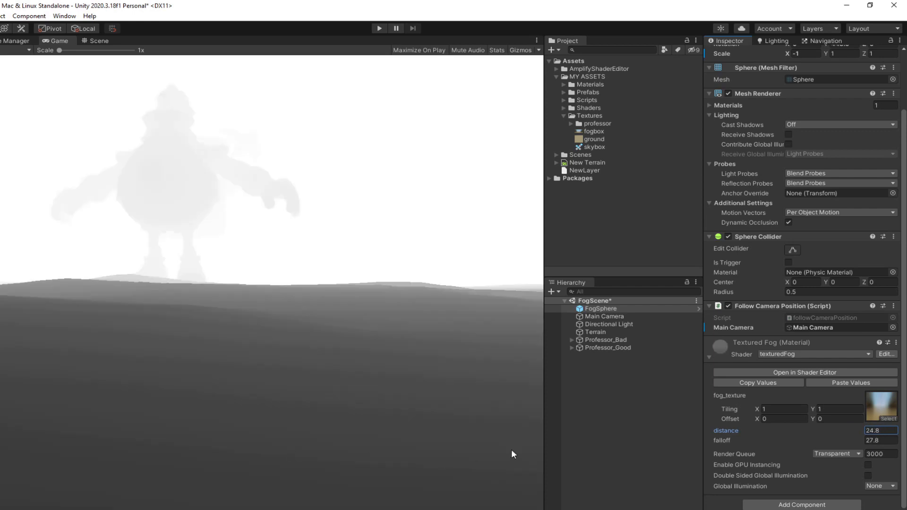
{"action": "left_click_drag", "start_coordinate": [719, 439], "coordinate": [119, 482]}
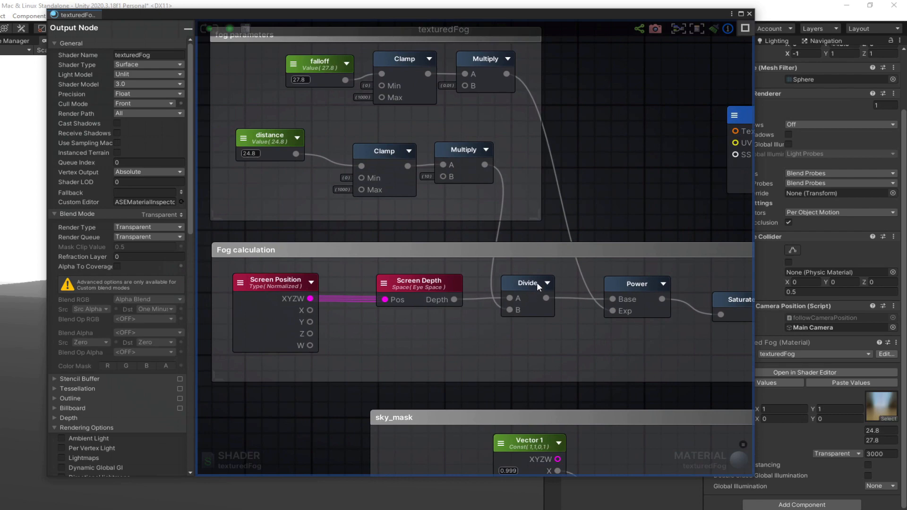
Examine the falloff and distance parameters and how the alpha of fog_texture feeds the fog calculation's final Multiply node
{"action": "middle_click_drag", "start_coordinate": [594, 212], "coordinate": [563, 217]}
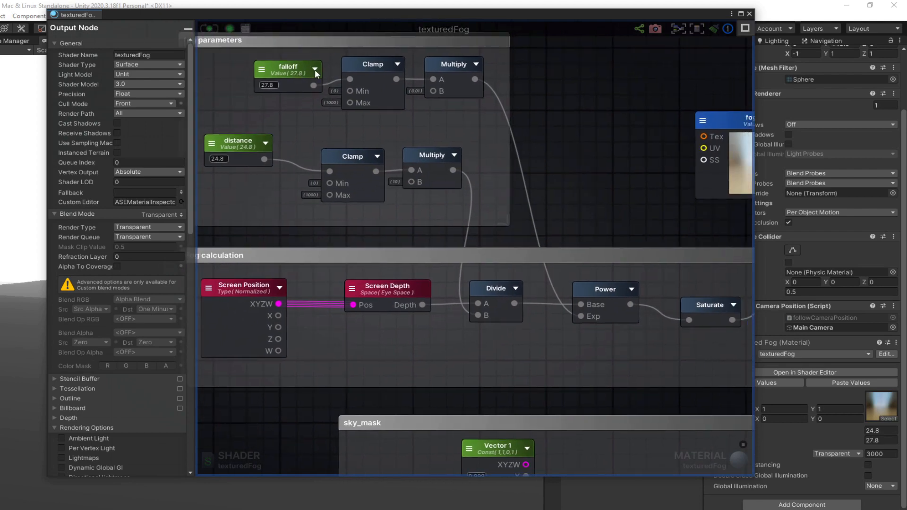
{"action": "middle_click_drag", "start_coordinate": [639, 288], "coordinate": [385, 302]}
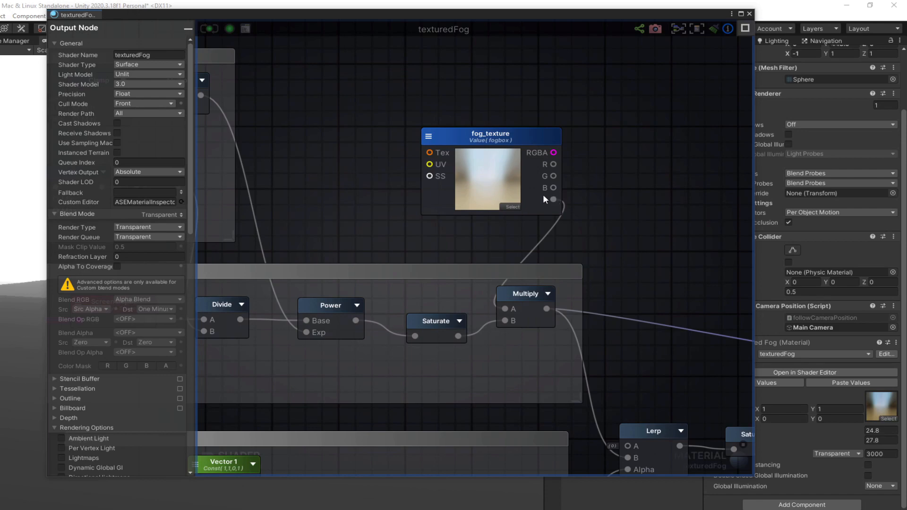
{"action": "mouse_move", "coordinate": [506, 153]}
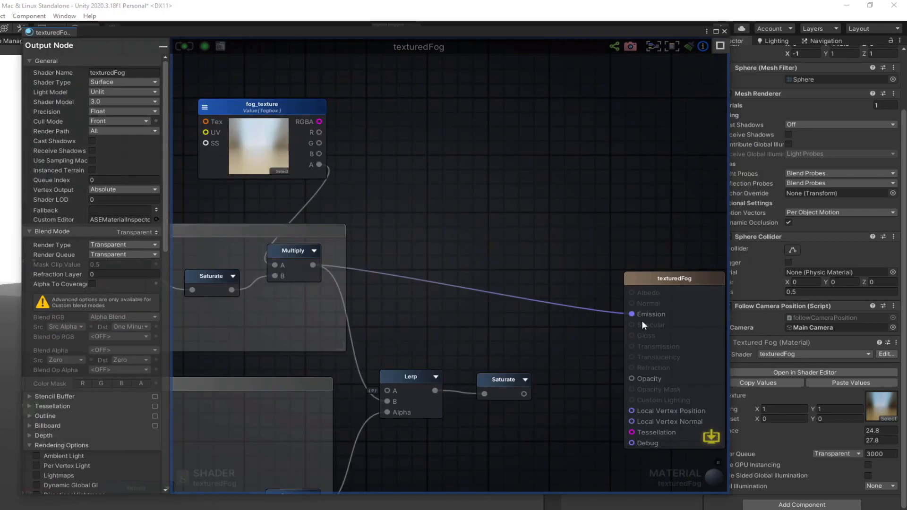
Move the Multiply node's connection from Emission to Opacity, connect fog_texture's RGBA to Emission, and apply the shader change
{"action": "left_click_drag", "start_coordinate": [633, 314], "coordinate": [631, 378]}
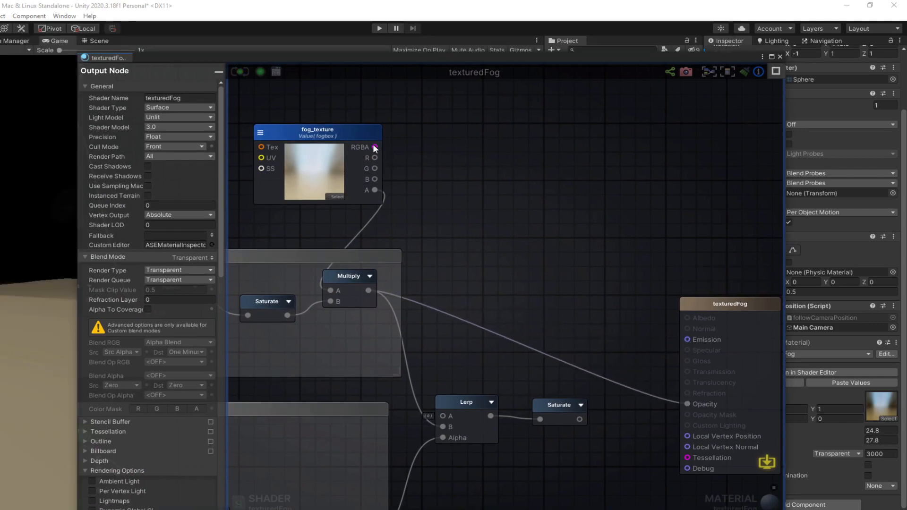
{"action": "left_click_drag", "start_coordinate": [375, 147], "coordinate": [686, 336]}
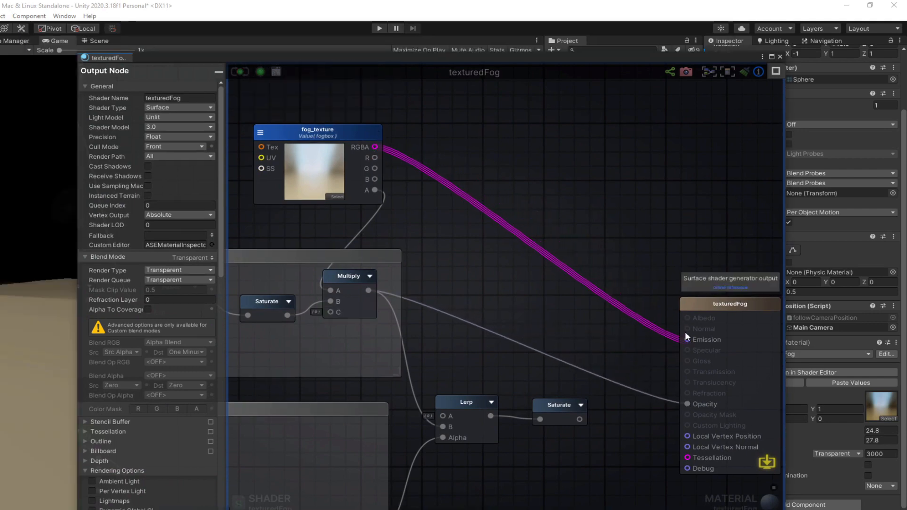
{"action": "left_click", "coordinate": [239, 70]}
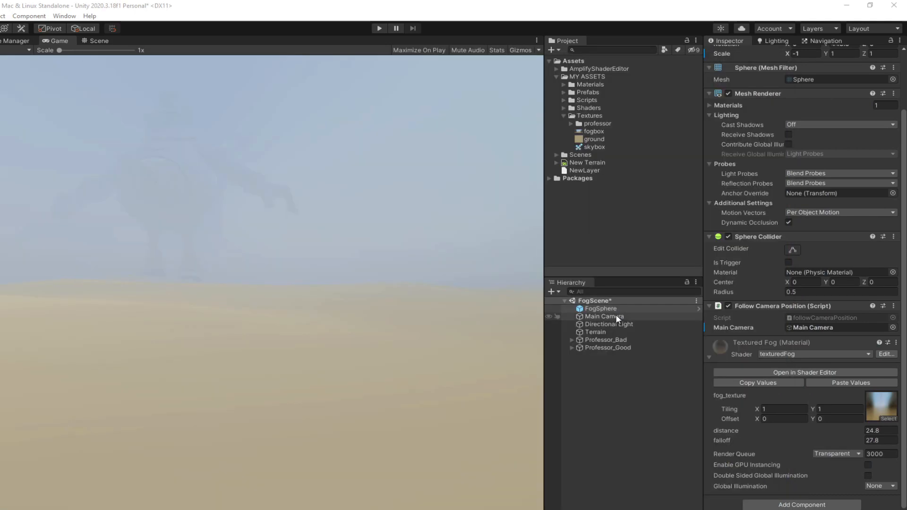
Check the textured fog in the game view by rotating Main Camera about Y to -379.8
{"action": "left_click", "coordinate": [604, 316]}
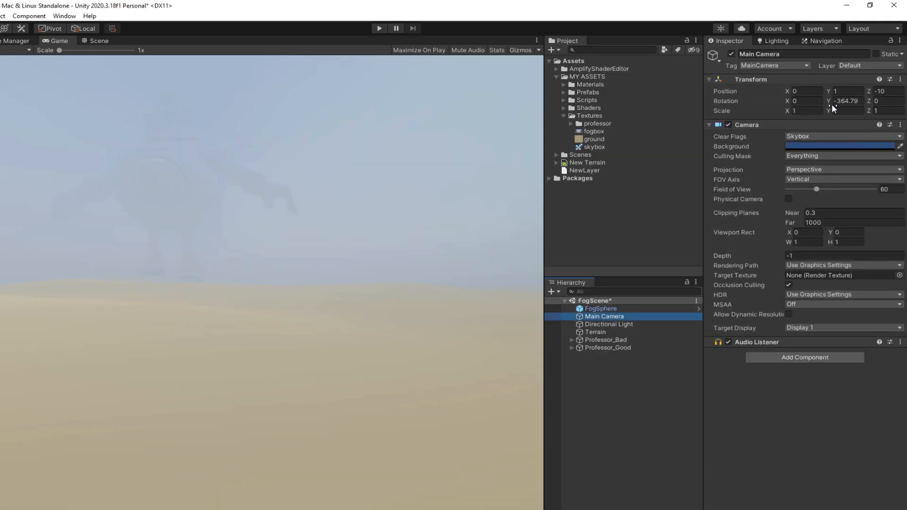
{"action": "left_click_drag", "start_coordinate": [830, 105], "coordinate": [776, 109]}
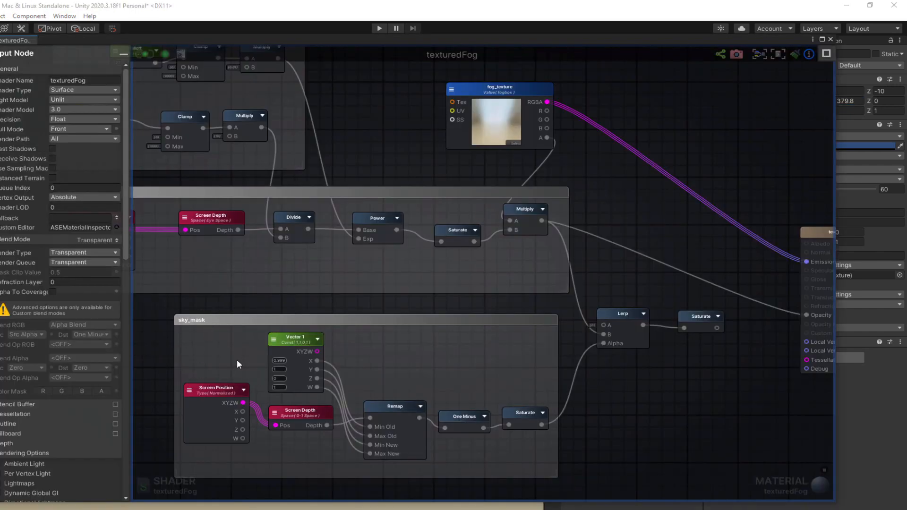
Examine the sky_mask group's Screen Position, Screen Depth, Vector 1, Remap, One Minus and Saturate nodes
{"action": "middle_click_drag", "start_coordinate": [236, 359], "coordinate": [307, 331]}
{"action": "scroll", "coordinate": [330, 366], "scroll_direction": "up", "scroll_amount": 3}
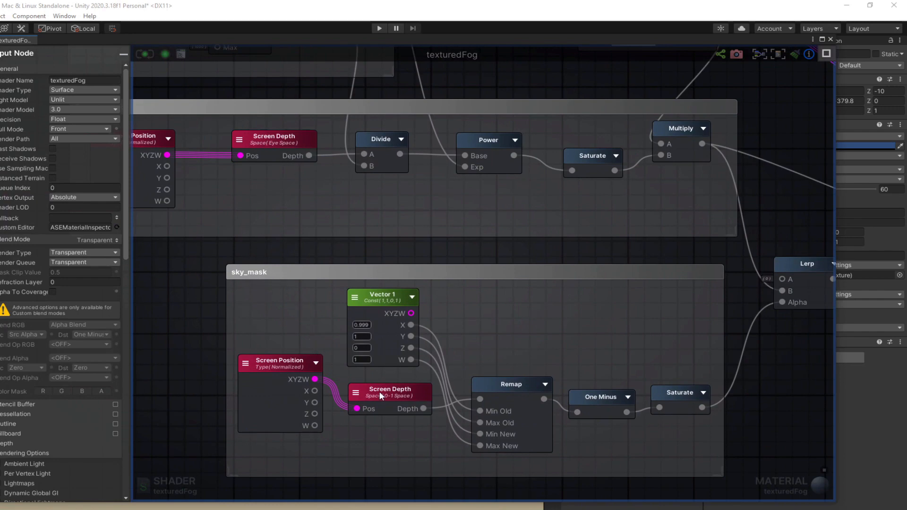
{"action": "mouse_move", "coordinate": [260, 364]}
{"action": "mouse_move", "coordinate": [370, 311]}
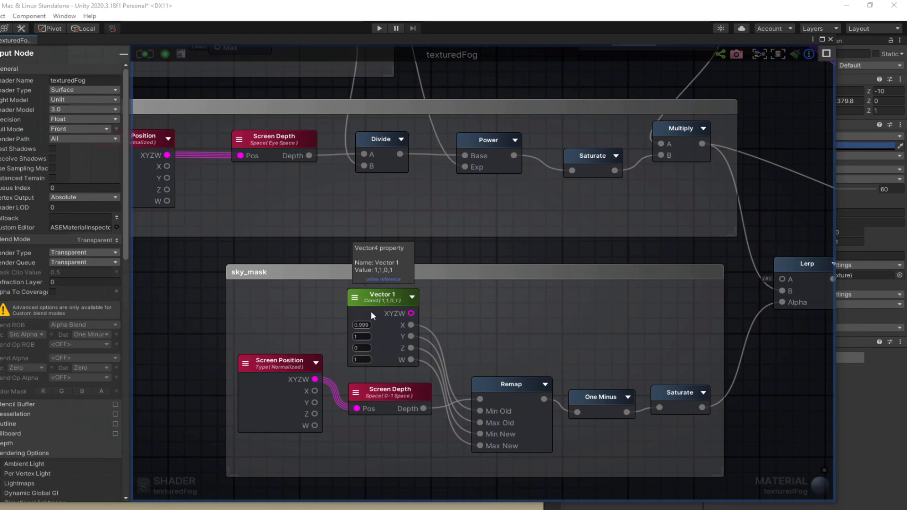
{"action": "right_click_drag", "start_coordinate": [676, 412], "coordinate": [505, 384]}
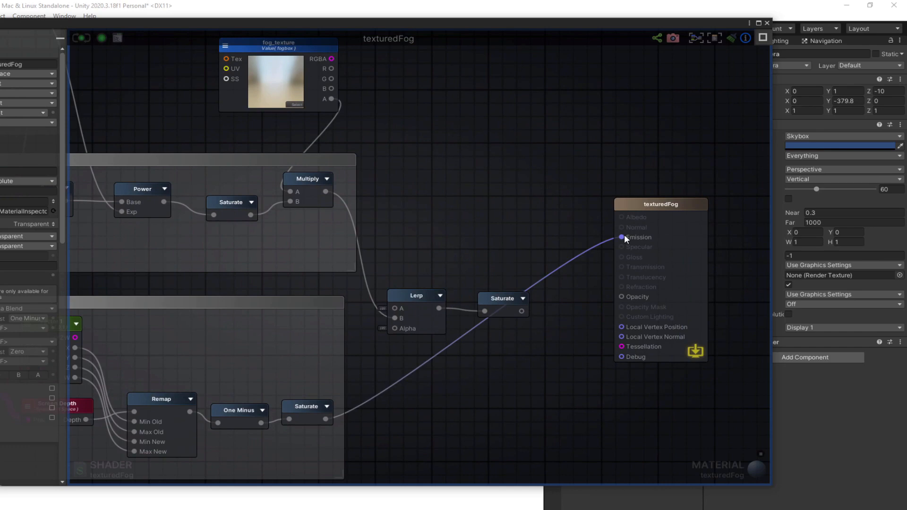
Move the sky_mask Saturate node's connection from texturedFog's Emission input to the Alpha input of the Lerp node
{"action": "left_click_drag", "start_coordinate": [623, 237], "coordinate": [396, 328]}
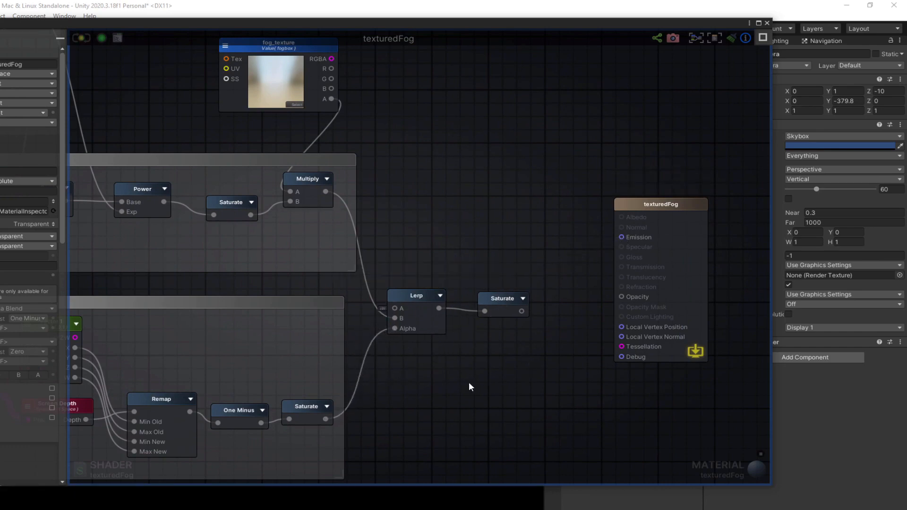
{"action": "middle_click_drag", "start_coordinate": [398, 359], "coordinate": [489, 342]}
{"action": "scroll", "coordinate": [489, 342], "scroll_direction": "up", "scroll_amount": 2}
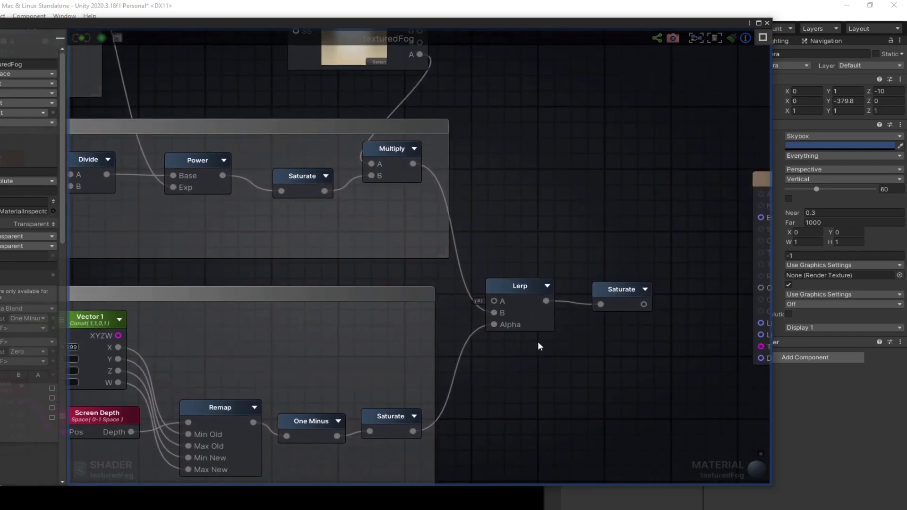
Connect the Saturate node after the Lerp to Opacity and fog_texture's RGBA to Emission, and uncover the game view
{"action": "middle_click_drag", "start_coordinate": [632, 336], "coordinate": [563, 323]}
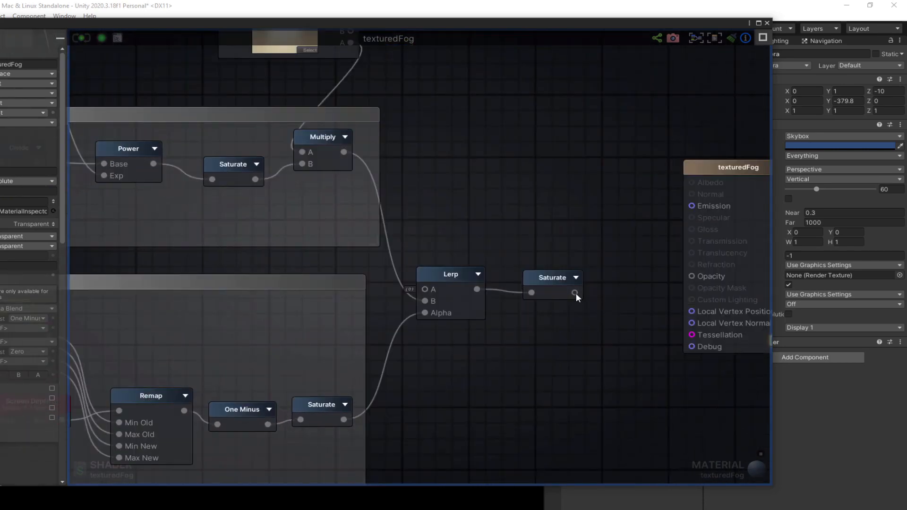
{"action": "left_click_drag", "start_coordinate": [575, 293], "coordinate": [693, 277]}
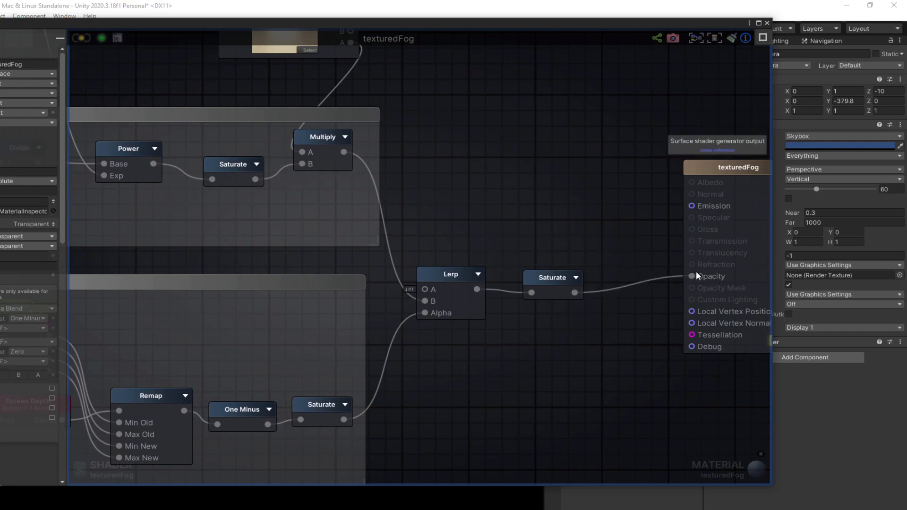
{"action": "middle_click_drag", "start_coordinate": [492, 172], "coordinate": [490, 292]}
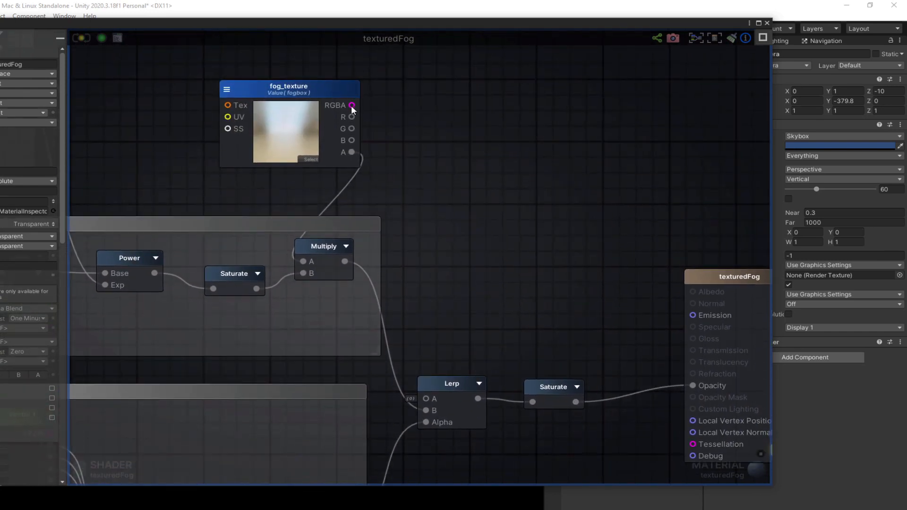
{"action": "left_click_drag", "start_coordinate": [352, 105], "coordinate": [694, 314]}
{"action": "middle_click_drag", "start_coordinate": [449, 293], "coordinate": [536, 295]}
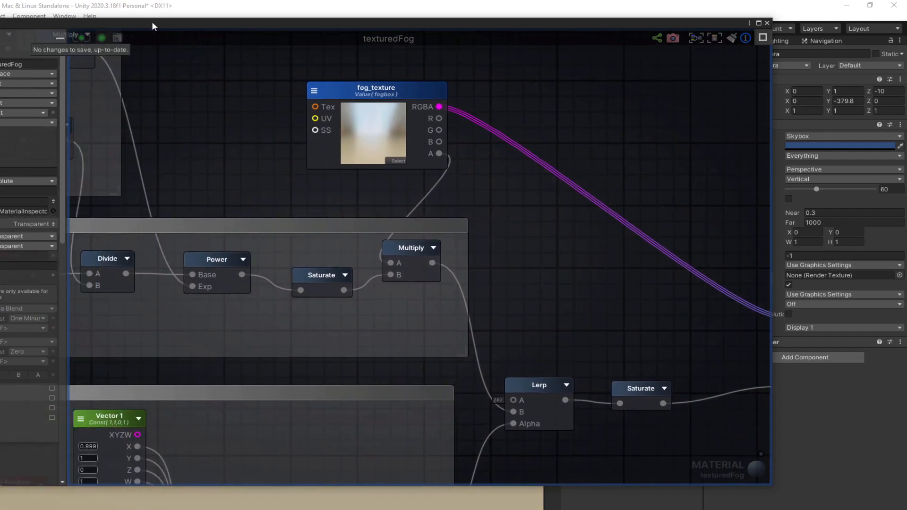
{"action": "left_click_drag", "start_coordinate": [151, 21], "coordinate": [906, 60]}
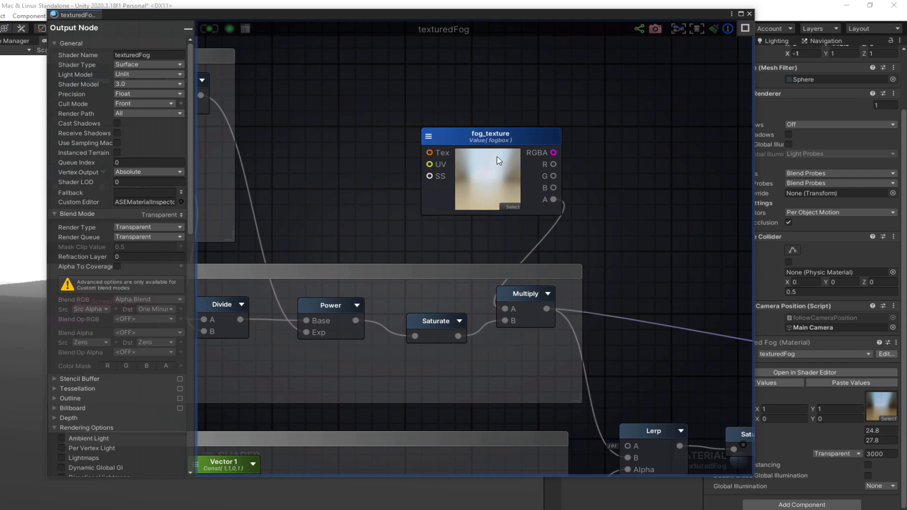
In Photoshop, paste Layer 13's white image with the soft black spot into the fogbox texture's Alpha 1 channel
{"action": "mouse_move", "coordinate": [506, 152]}
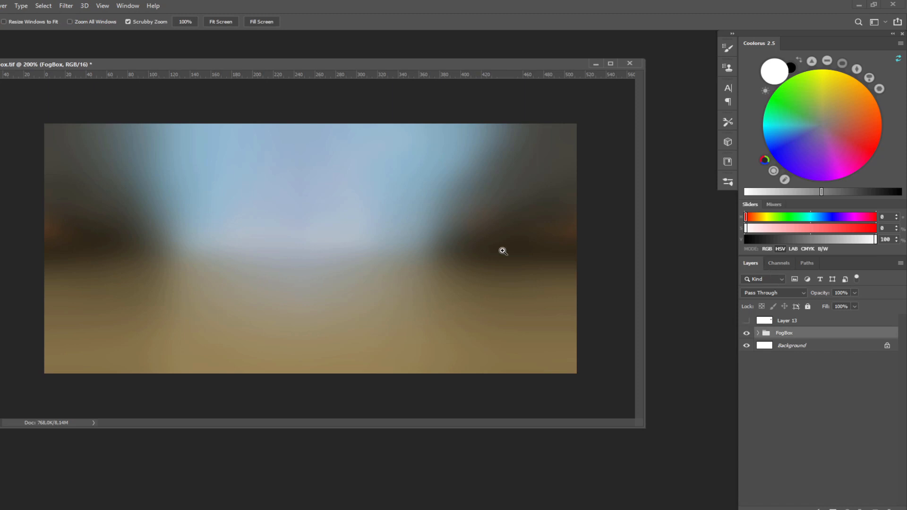
{"action": "left_click", "coordinate": [525, 211]}
{"action": "left_click_drag", "start_coordinate": [584, 259], "coordinate": [424, 251]}
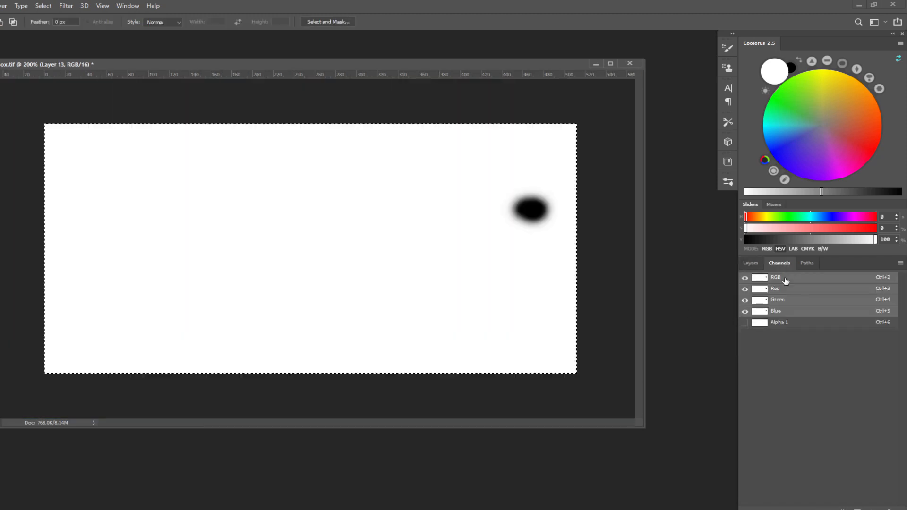
{"action": "left_click", "coordinate": [797, 325]}
{"action": "key", "text": "ctrl+v"}
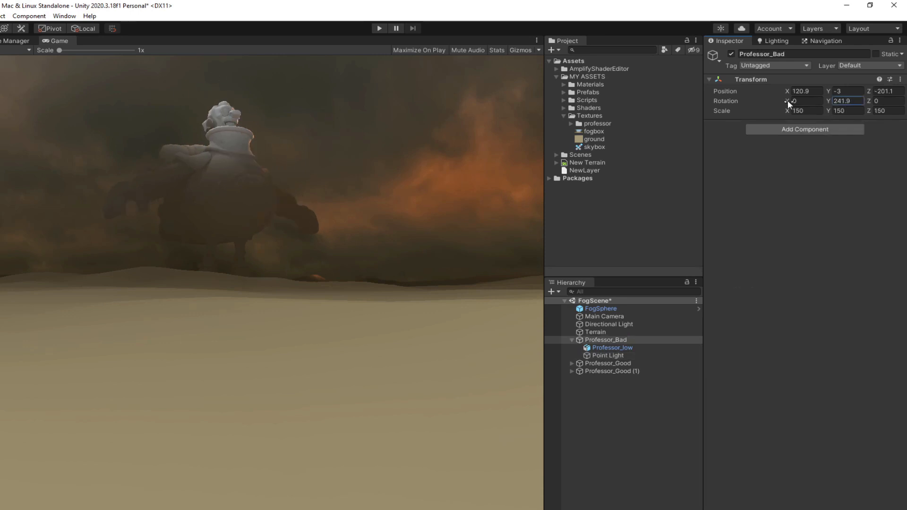
Set Professor_Bad's X rotation to -5.2 in the Unity scene
{"action": "left_click_drag", "start_coordinate": [787, 100], "coordinate": [794, 149]}
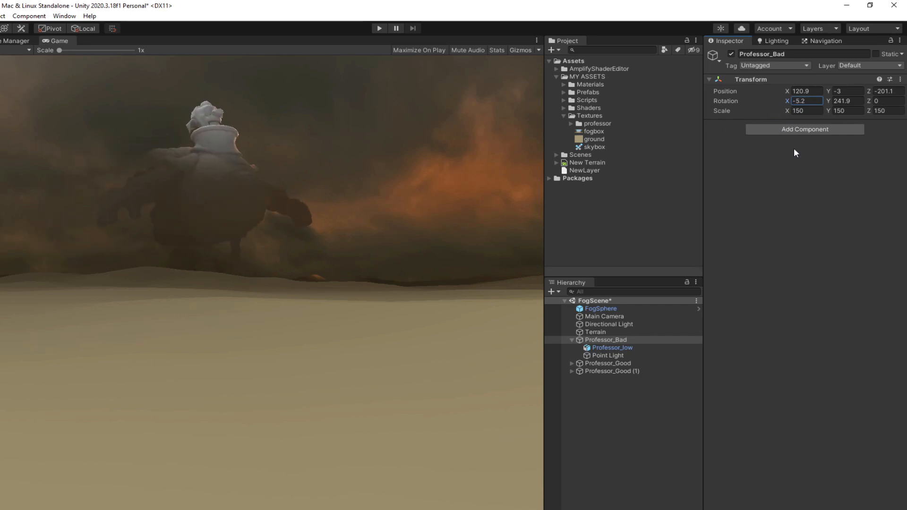